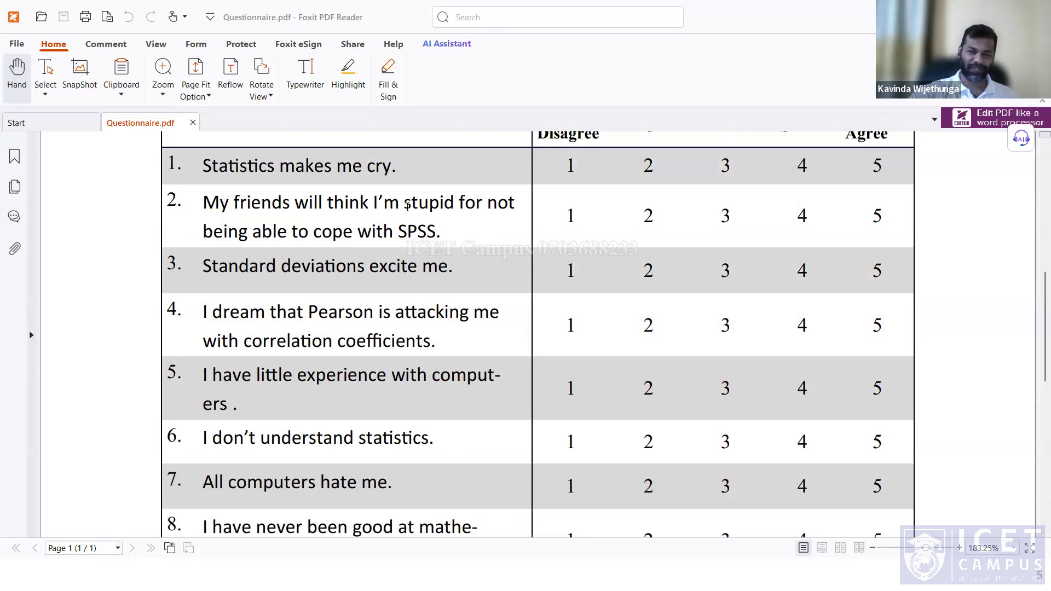
Scroll through the questionnaire PDF to review its instructions, rating statements and demographic section.
{"action": "scroll", "coordinate": [421, 199], "scroll_direction": "up", "scroll_amount": 1}
{"action": "scroll", "coordinate": [438, 193], "scroll_direction": "down", "scroll_amount": 10}
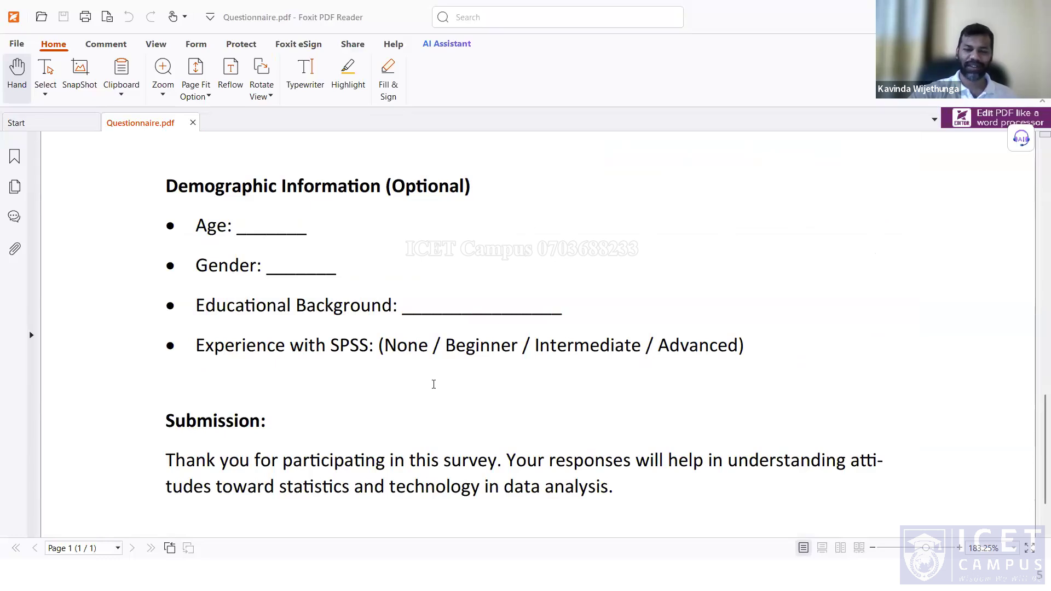
{"action": "scroll", "coordinate": [433, 384], "scroll_direction": "up", "scroll_amount": 10}
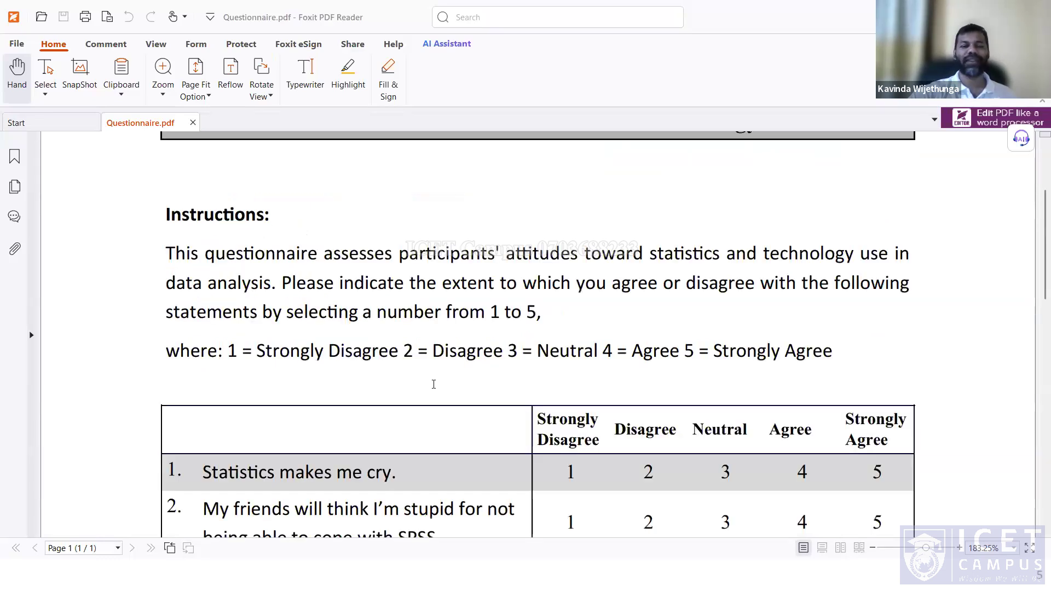
{"action": "scroll", "coordinate": [433, 384], "scroll_direction": "down", "scroll_amount": 4}
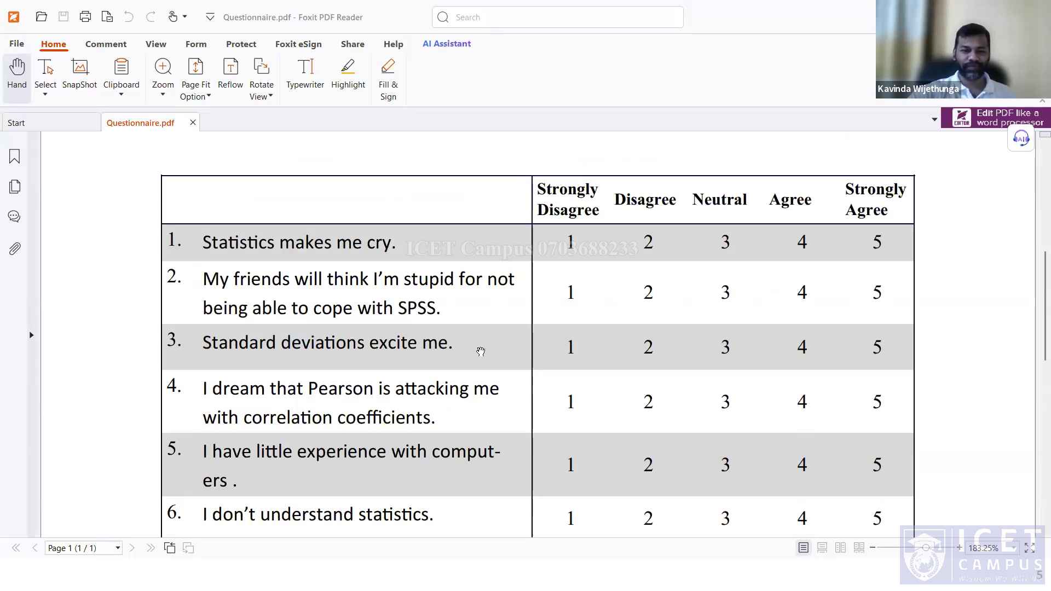
{"action": "scroll", "coordinate": [481, 351], "scroll_direction": "down", "scroll_amount": 1}
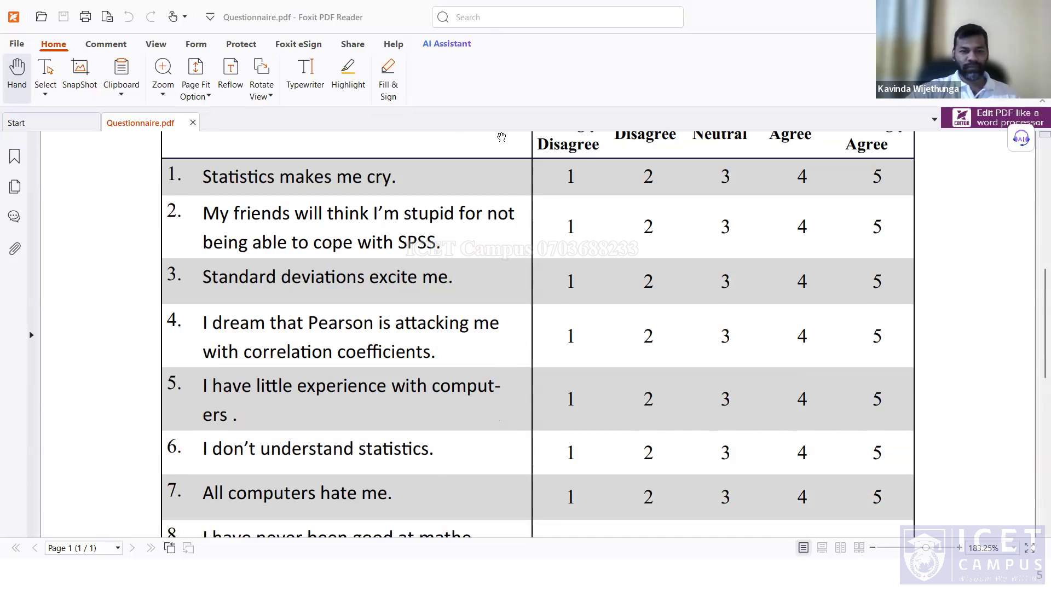
Switch to the presentation and advance to the Pearson Correlation of the SAQ-8 slide.
{"action": "key", "text": "alt+Tab"}
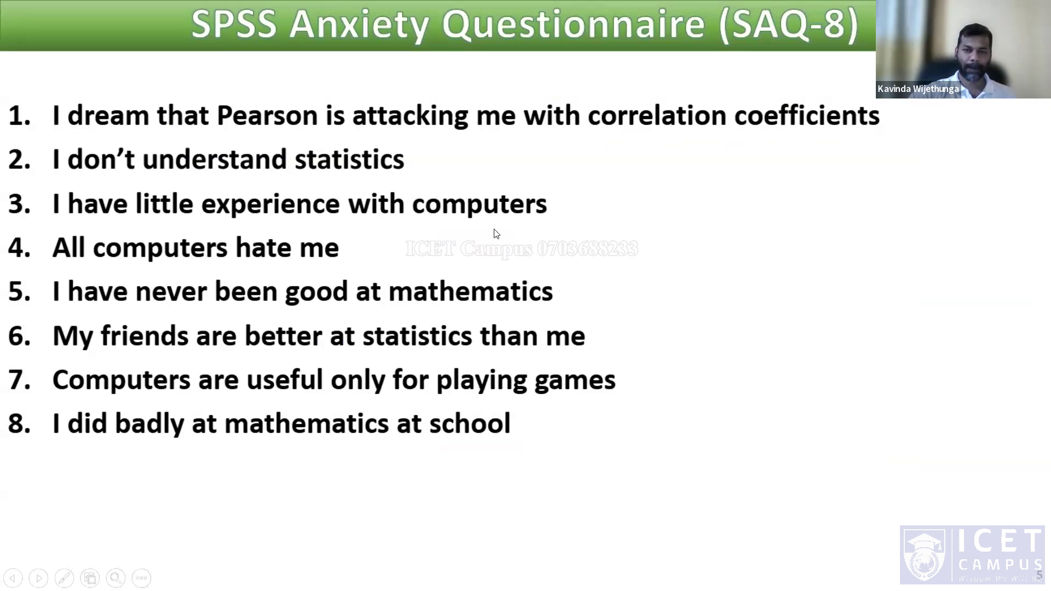
{"action": "left_click", "coordinate": [729, 247]}
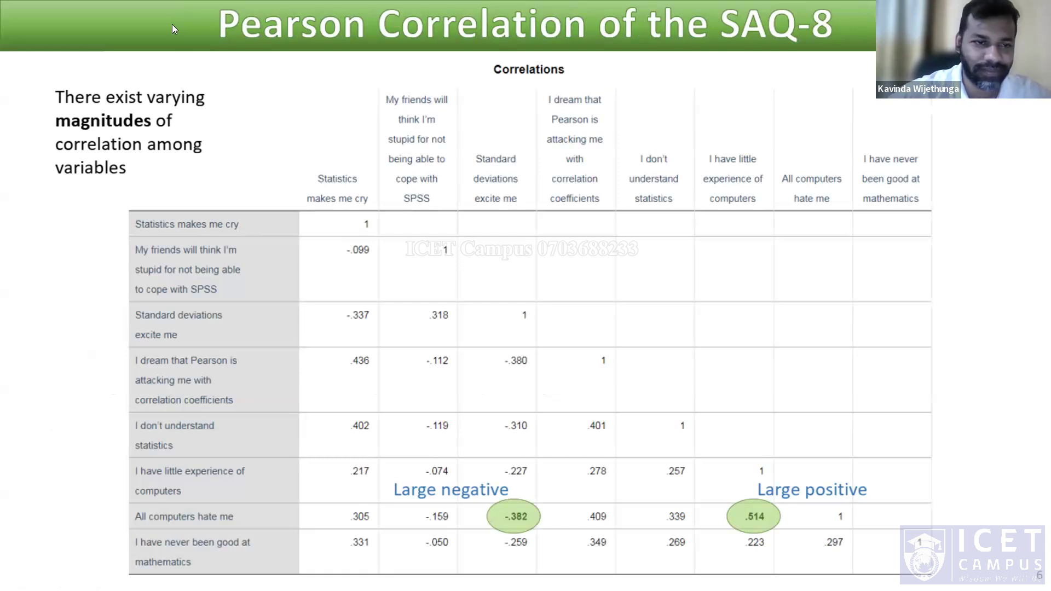
Switch to SPSS and run a two-tailed Pearson bivariate correlation on all eight questionnaire variables, flagging significant correlations.
{"action": "key", "text": "alt+Tab"}
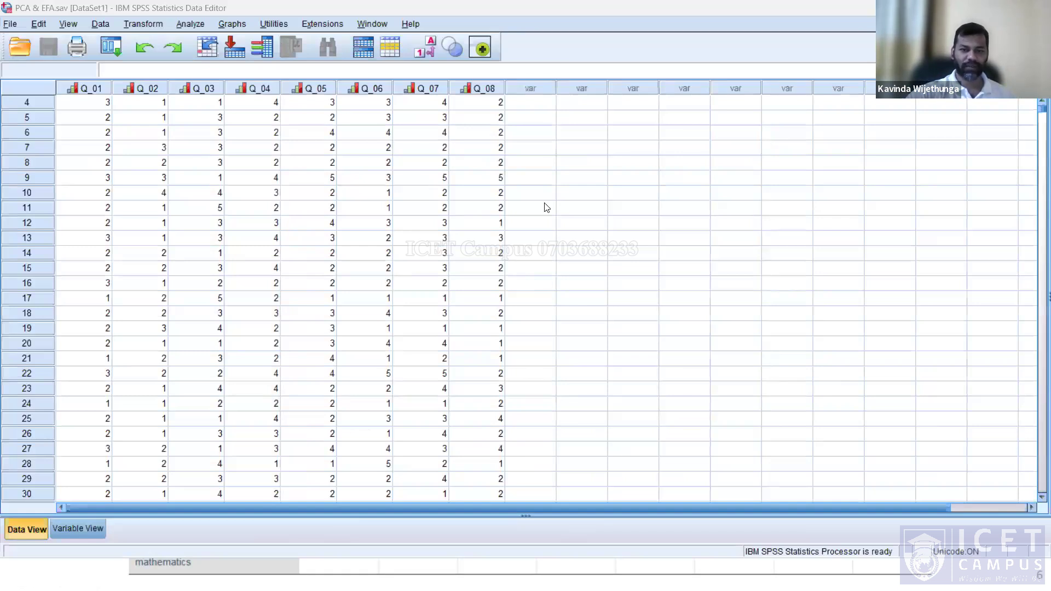
{"action": "left_click", "coordinate": [190, 24]}
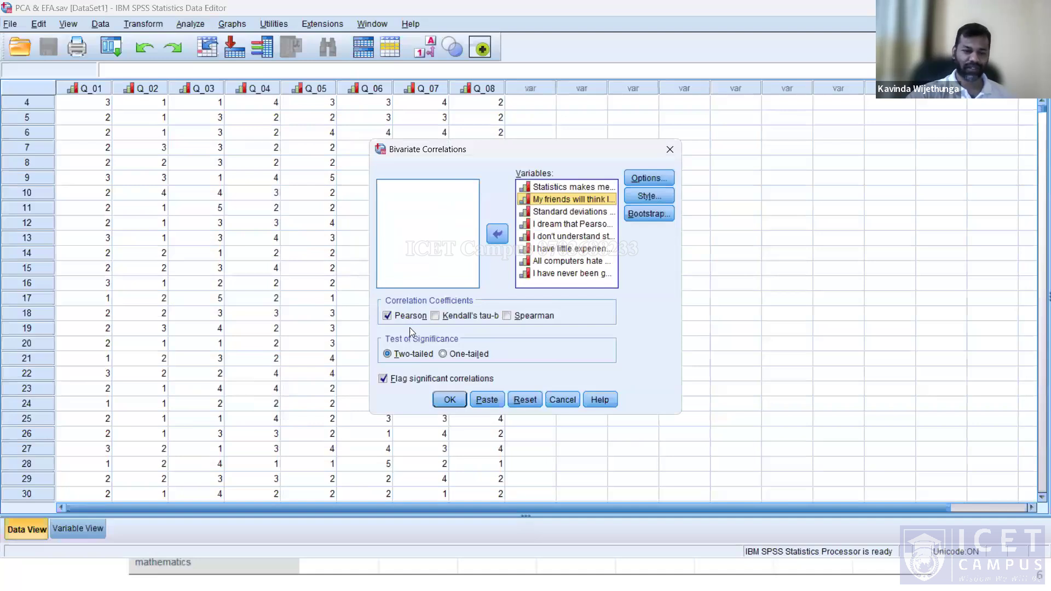
{"action": "key", "text": "ctrl+a"}
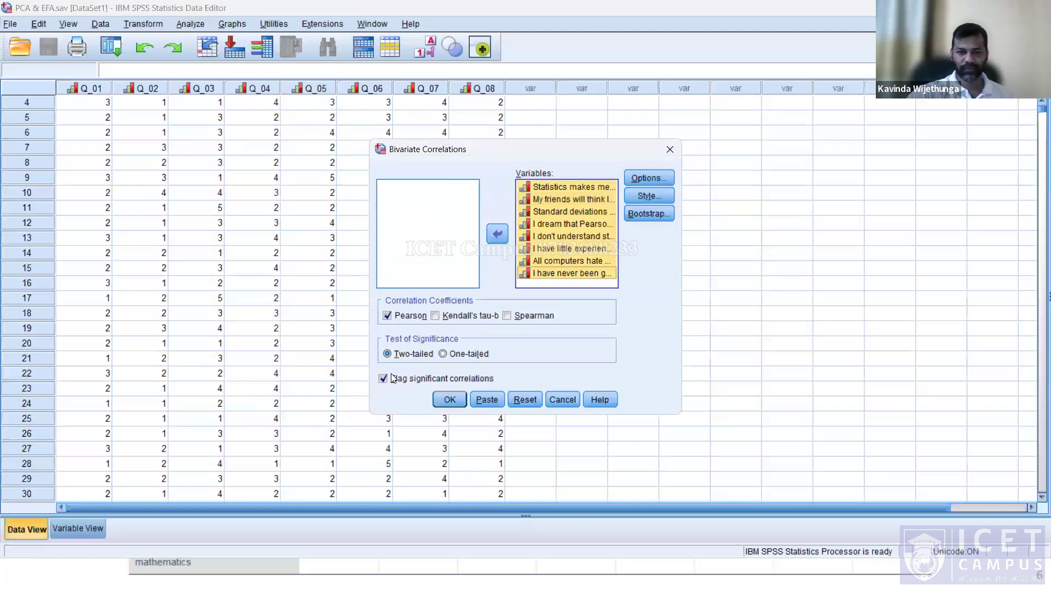
{"action": "left_click", "coordinate": [649, 196]}
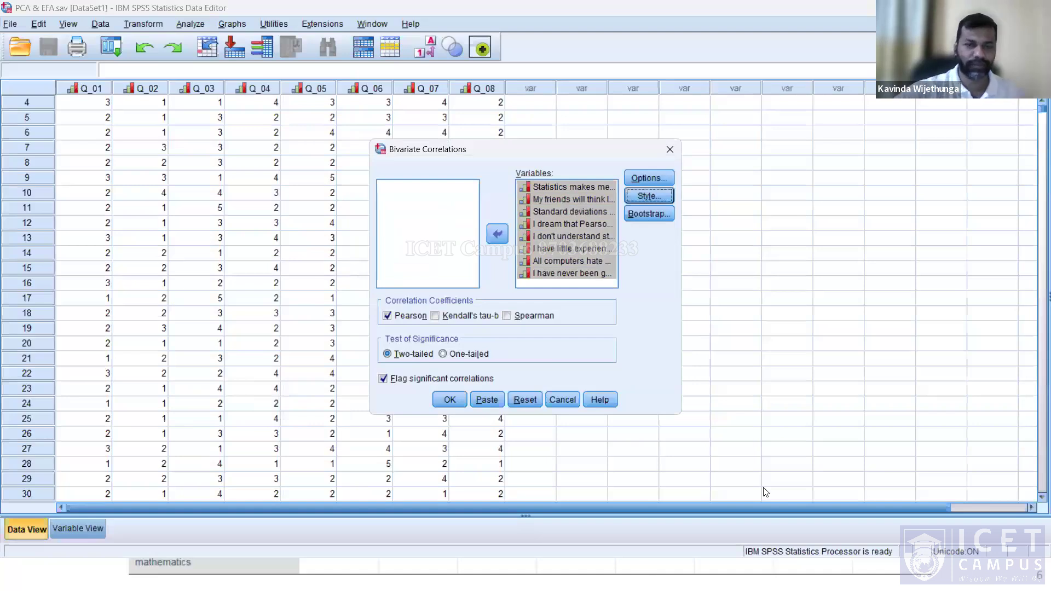
{"action": "left_click", "coordinate": [449, 399]}
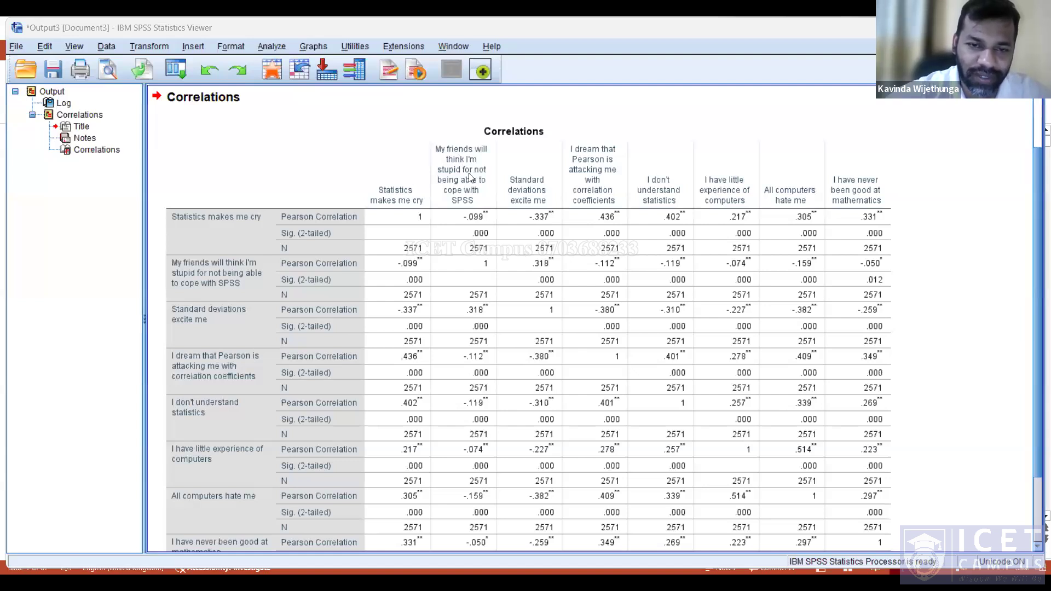
Select the Correlations output table to inspect its values, then switch back to the presentation slide.
{"action": "left_click", "coordinate": [472, 217]}
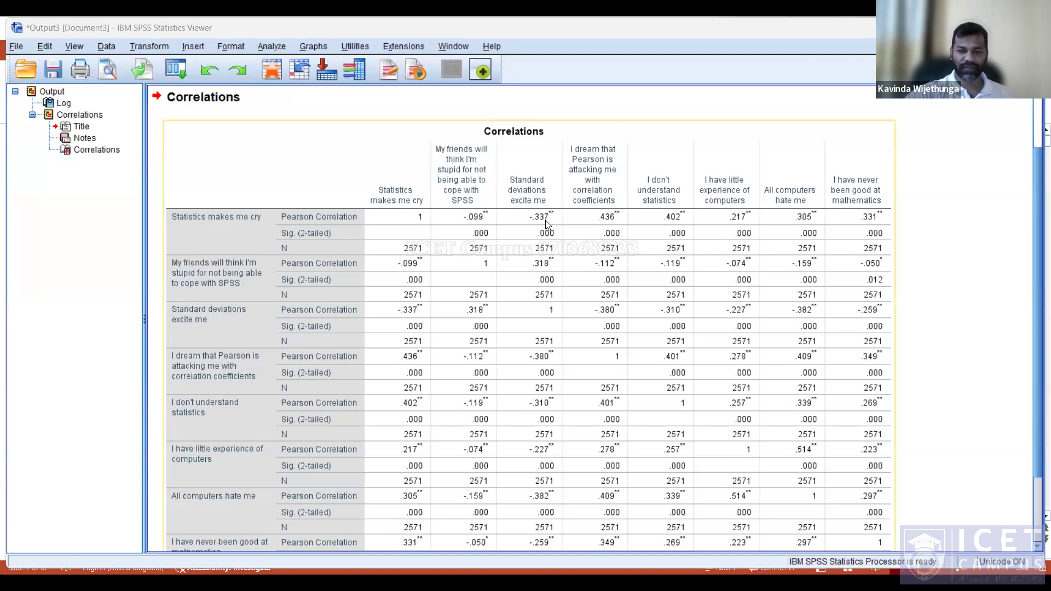
{"action": "left_click", "coordinate": [904, 470]}
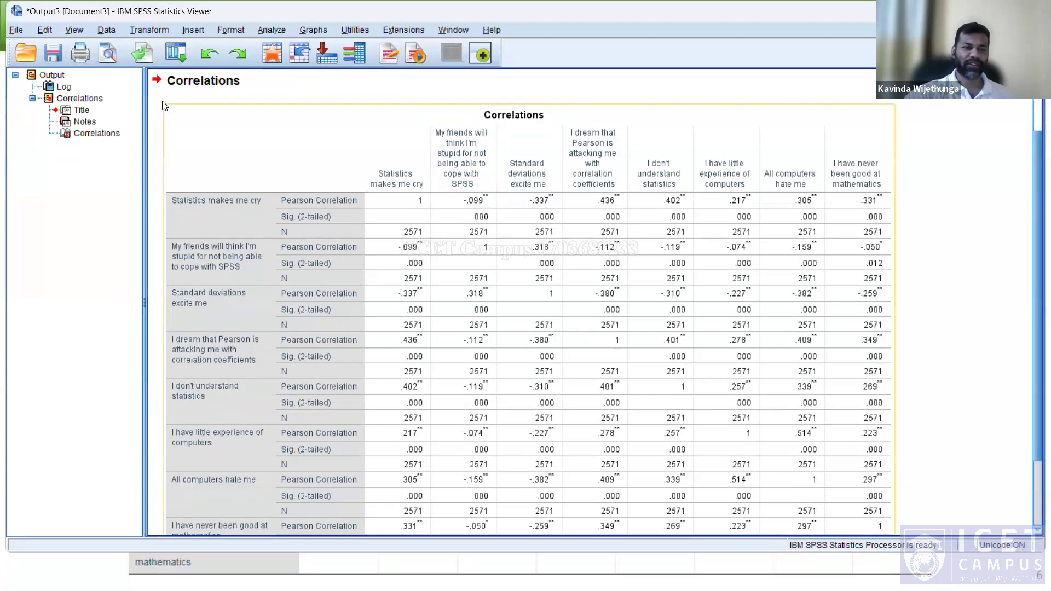
{"action": "key", "text": "alt+Tab"}
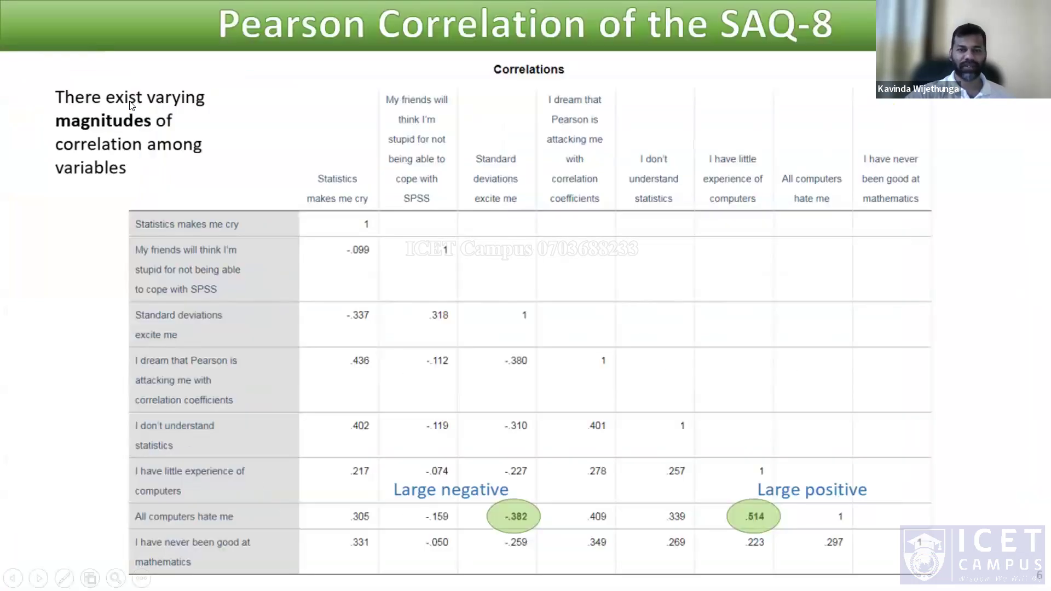
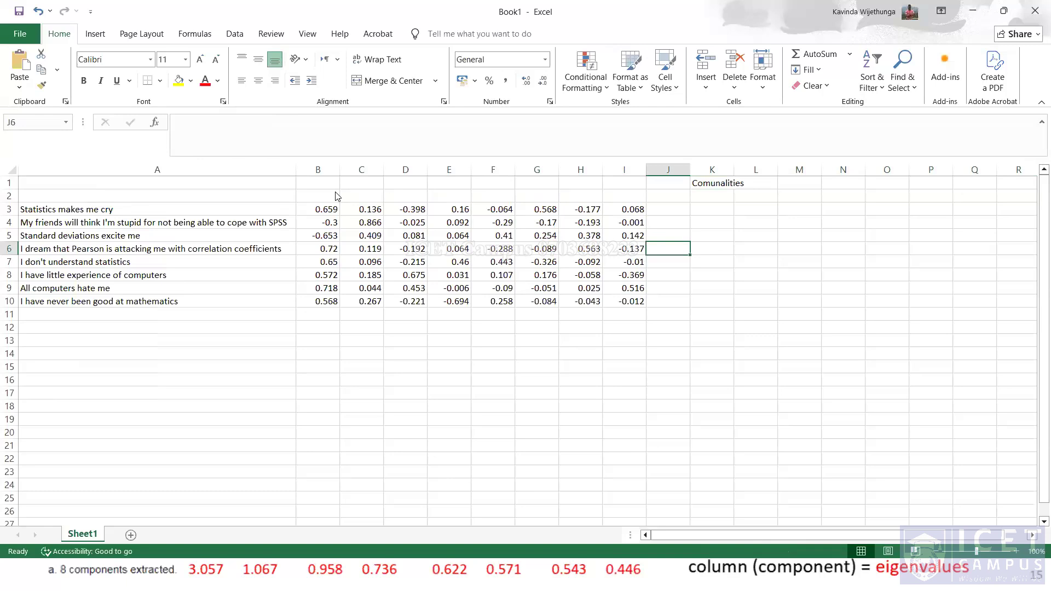
Add a SUM formula in row 11 under each component's squared-loading column to get the eigenvalues of all eight components.
{"action": "key", "text": "alt+Tab"}
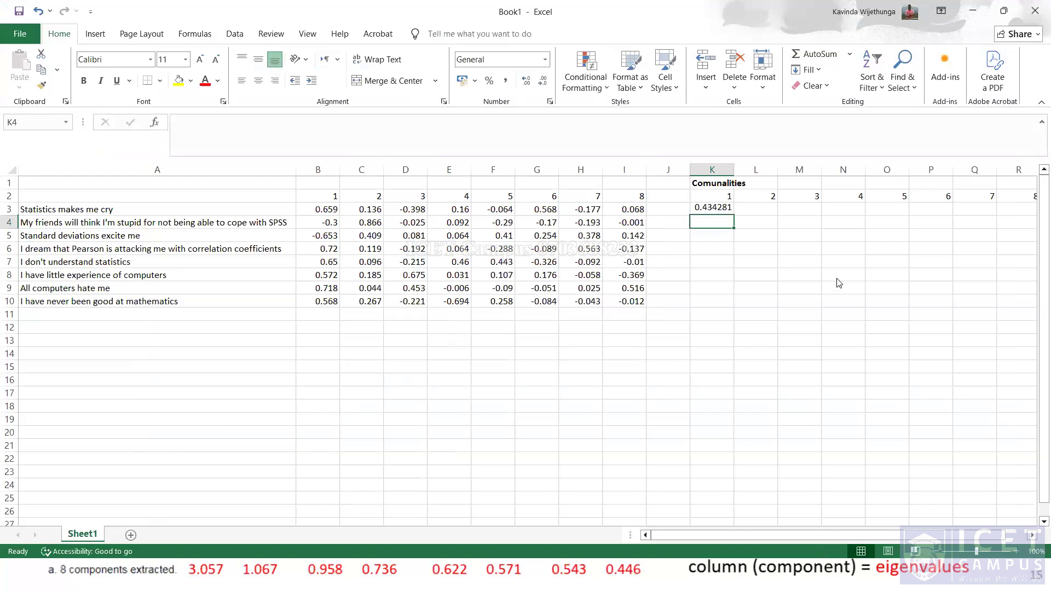
{"action": "key", "text": "Up"}
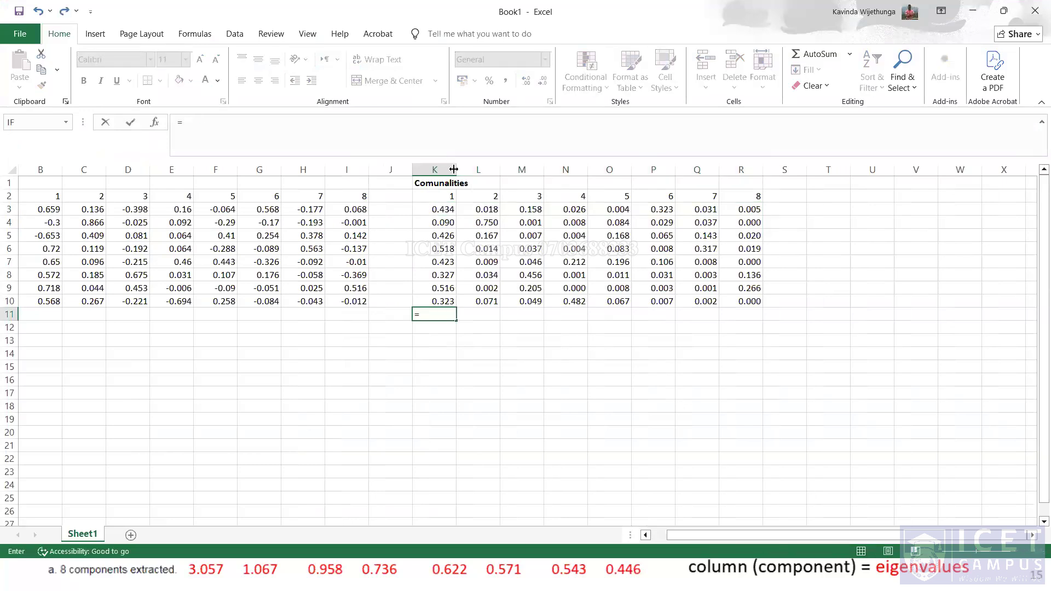
{"action": "left_click", "coordinate": [452, 209]}
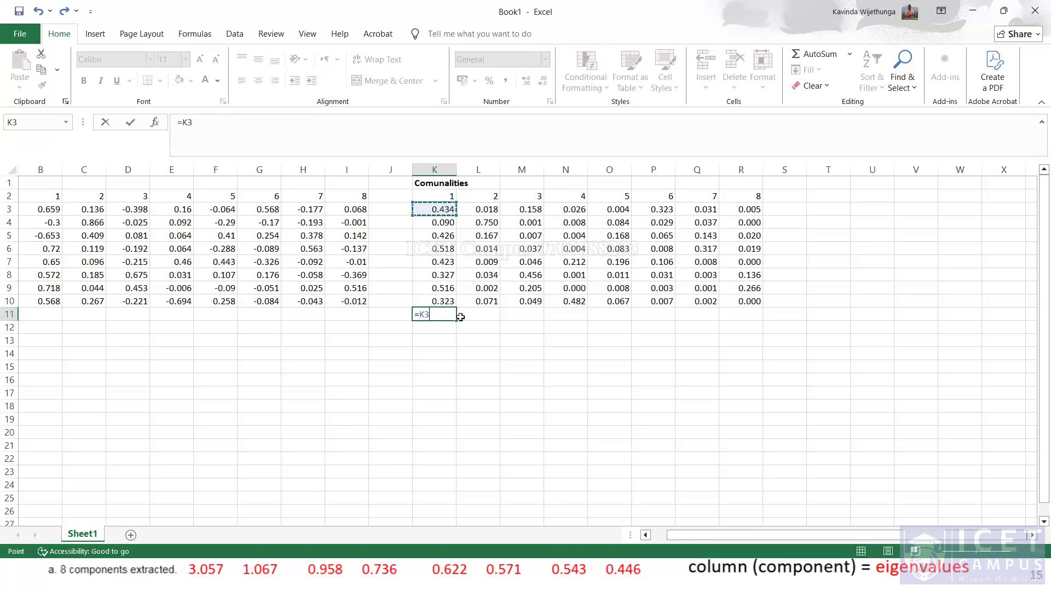
{"action": "left_click_drag", "start_coordinate": [460, 316], "coordinate": [448, 300]}
{"action": "key", "text": "Return"}
{"action": "key", "text": "Up"}
{"action": "type", "text": "=s"}
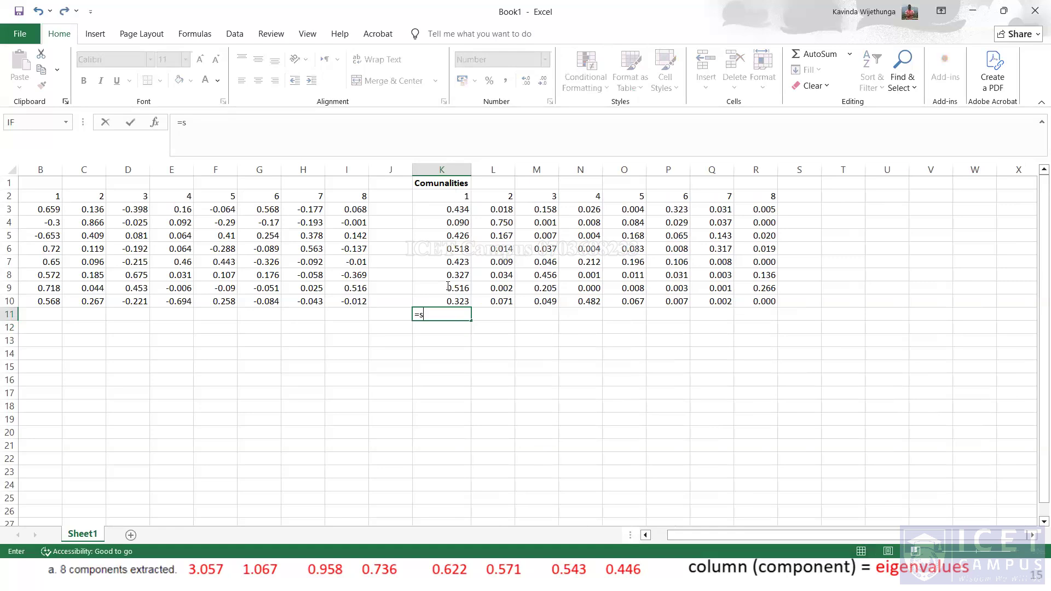
{"action": "type", "text": "um("}
{"action": "left_click", "coordinate": [349, 563]}
{"action": "key", "text": "alt+Tab"}
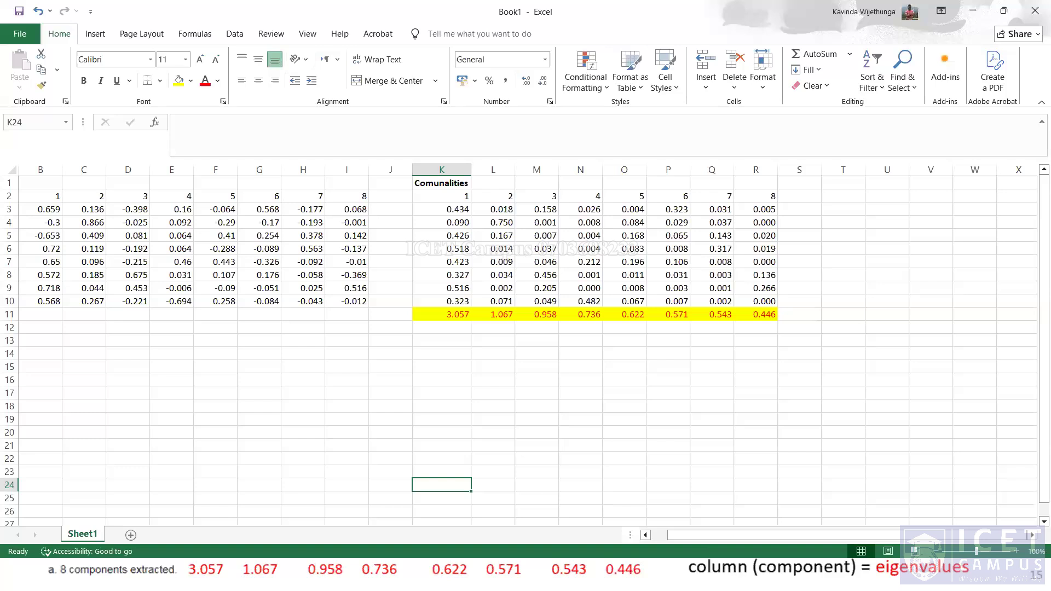
Save the workbook as Eigen Values.
{"action": "key", "text": "alt+Tab"}
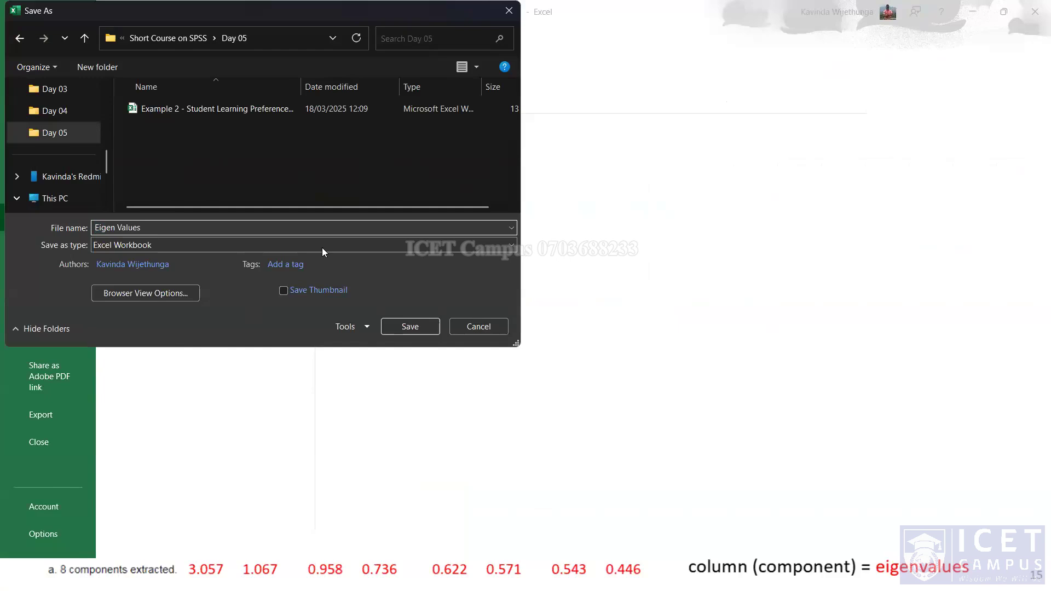
{"action": "key", "text": "Return"}
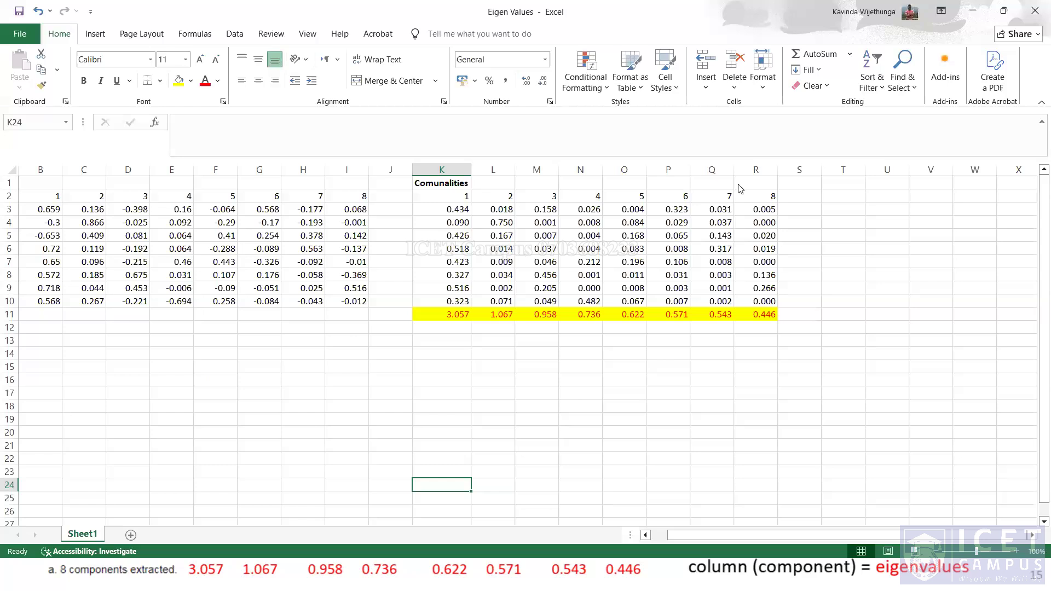
Switch to the presentation and advance to the Total Variance Explained in the 8-component PCA slide.
{"action": "key", "text": "alt+Tab"}
{"action": "key", "text": "Right"}
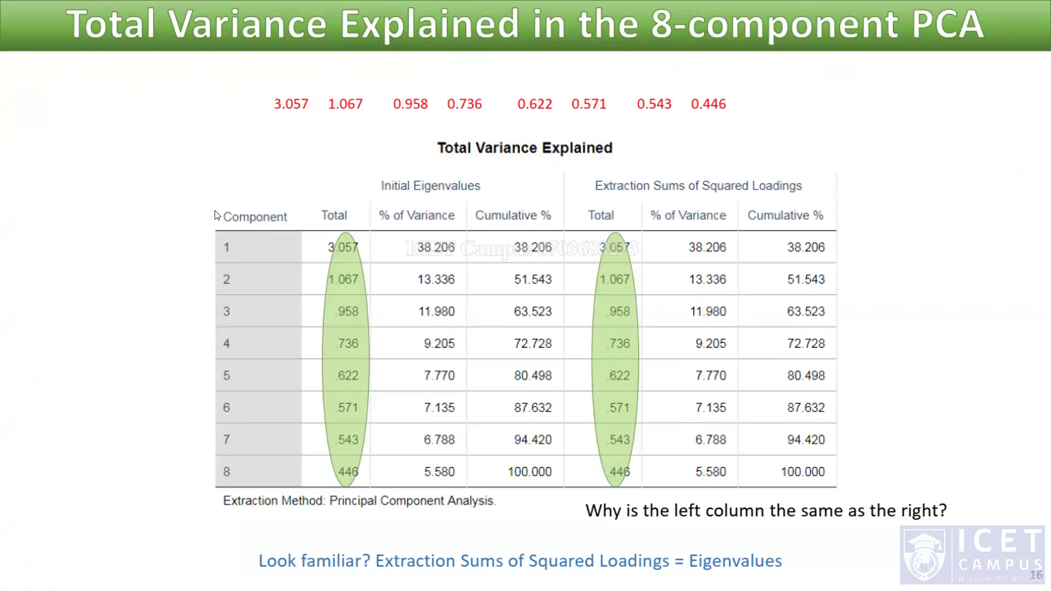
Switch to the SPSS output, select the Total Variance Explained table to compare it, then return to the slide.
{"action": "key", "text": "alt+Tab"}
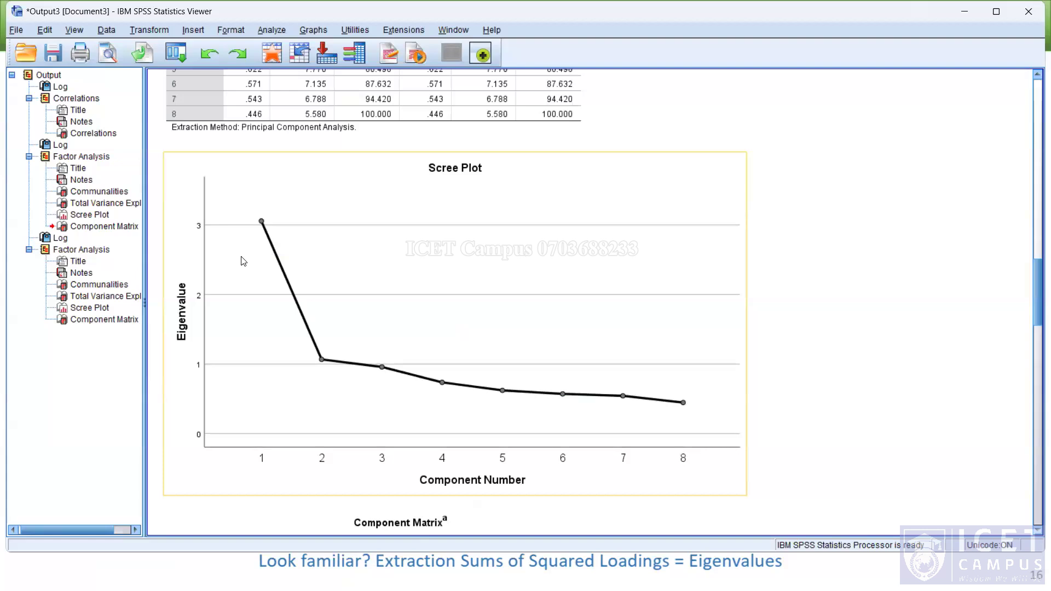
{"action": "scroll", "coordinate": [243, 261], "scroll_direction": "up", "scroll_amount": 3}
{"action": "left_click", "coordinate": [301, 267]}
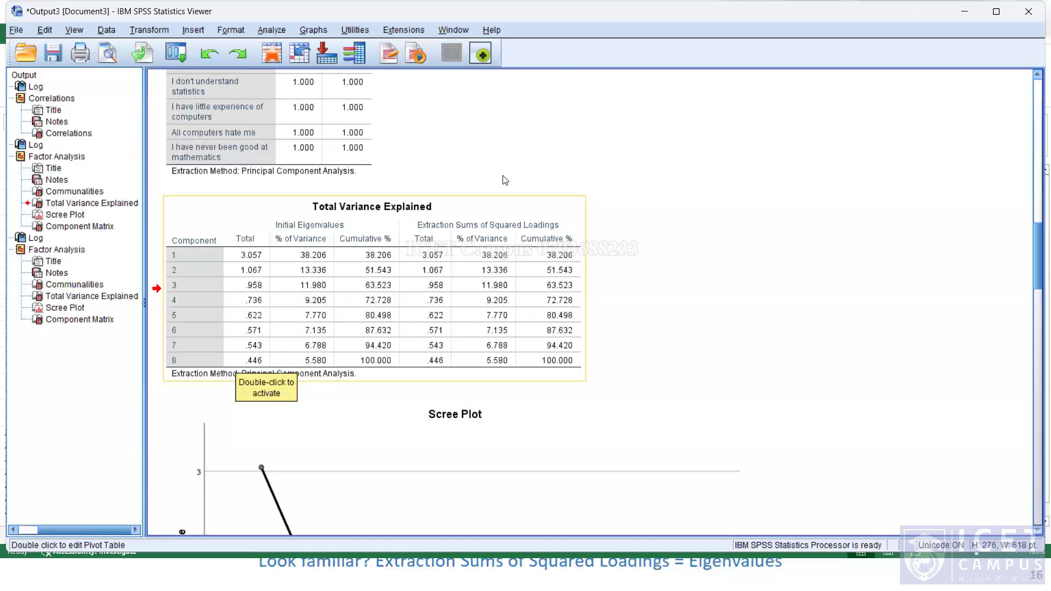
{"action": "key", "text": "alt+Tab"}
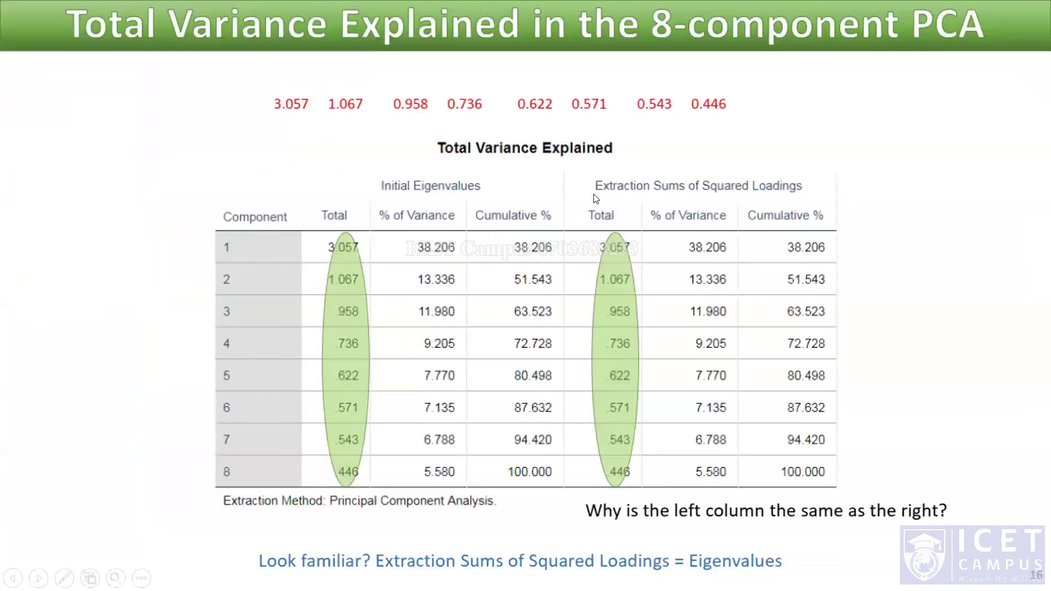
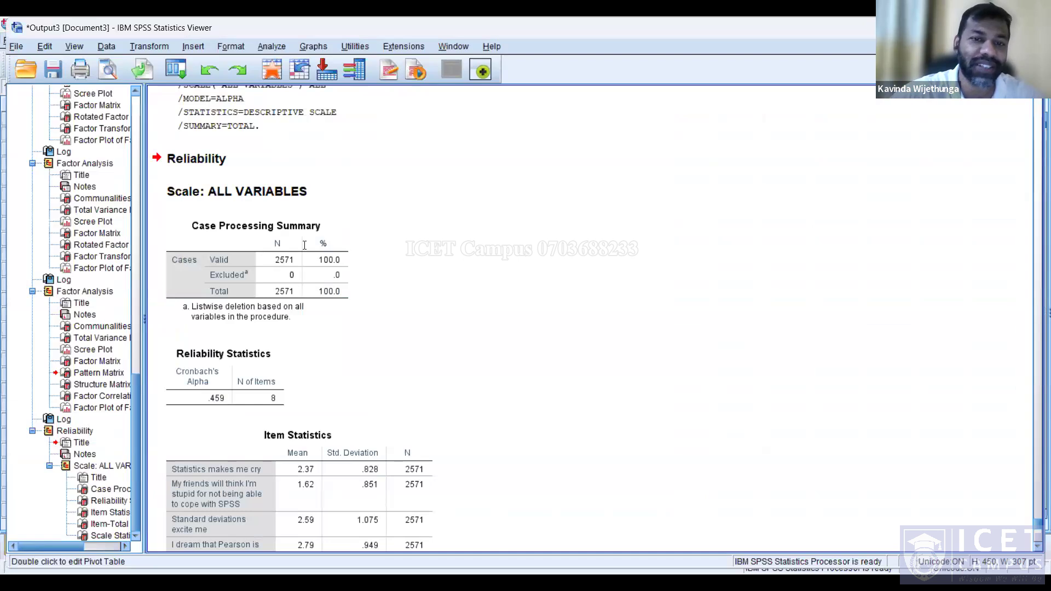
Scroll through the Reliability output to review the reliability, item and item-total statistics tables.
{"action": "scroll", "coordinate": [304, 244], "scroll_direction": "down", "scroll_amount": 2}
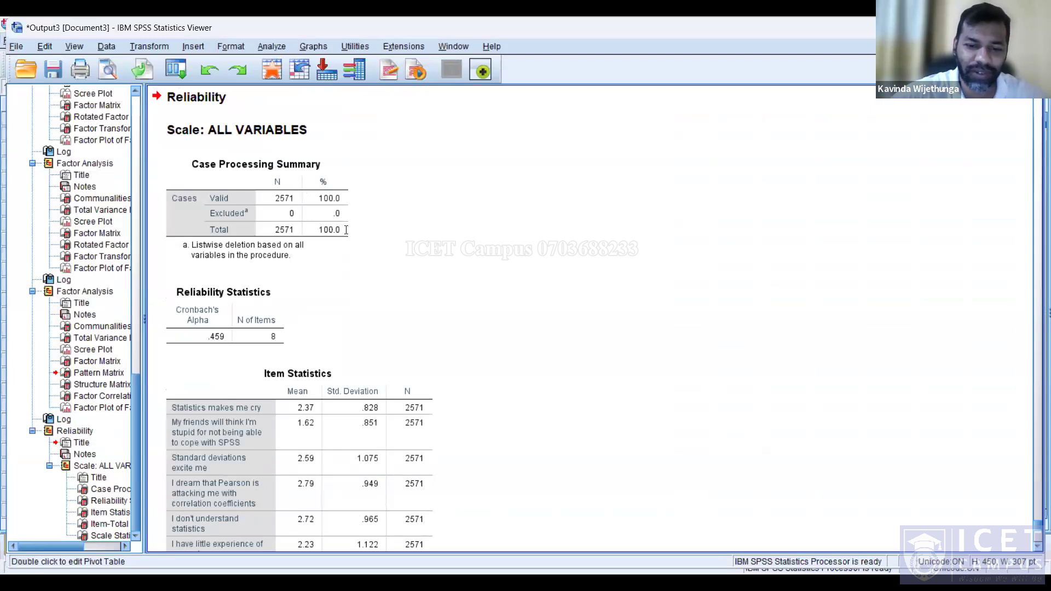
{"action": "scroll", "coordinate": [346, 230], "scroll_direction": "down", "scroll_amount": 8}
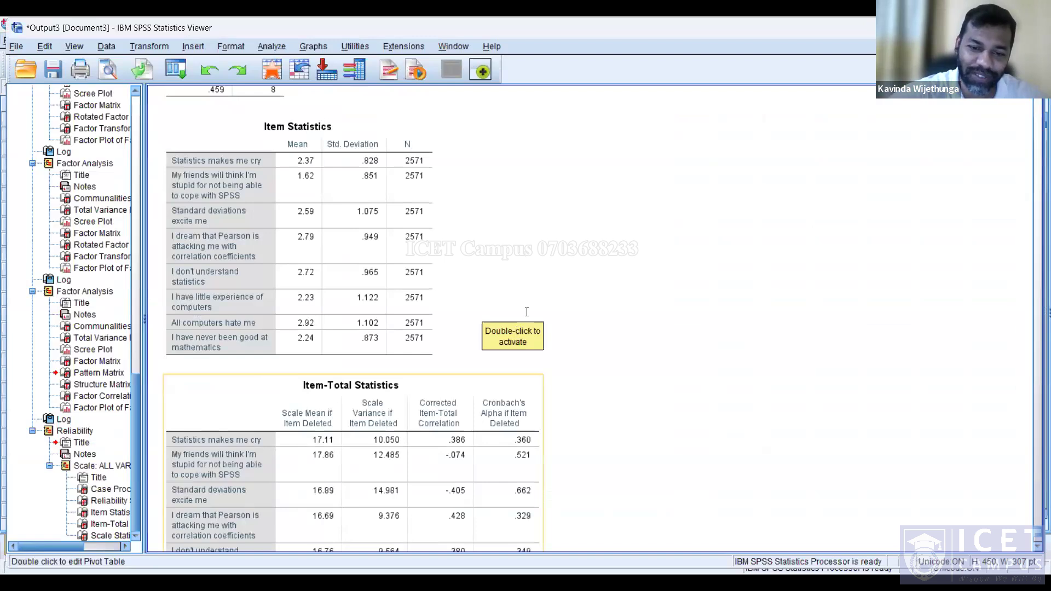
{"action": "scroll", "coordinate": [244, 363], "scroll_direction": "down", "scroll_amount": 3}
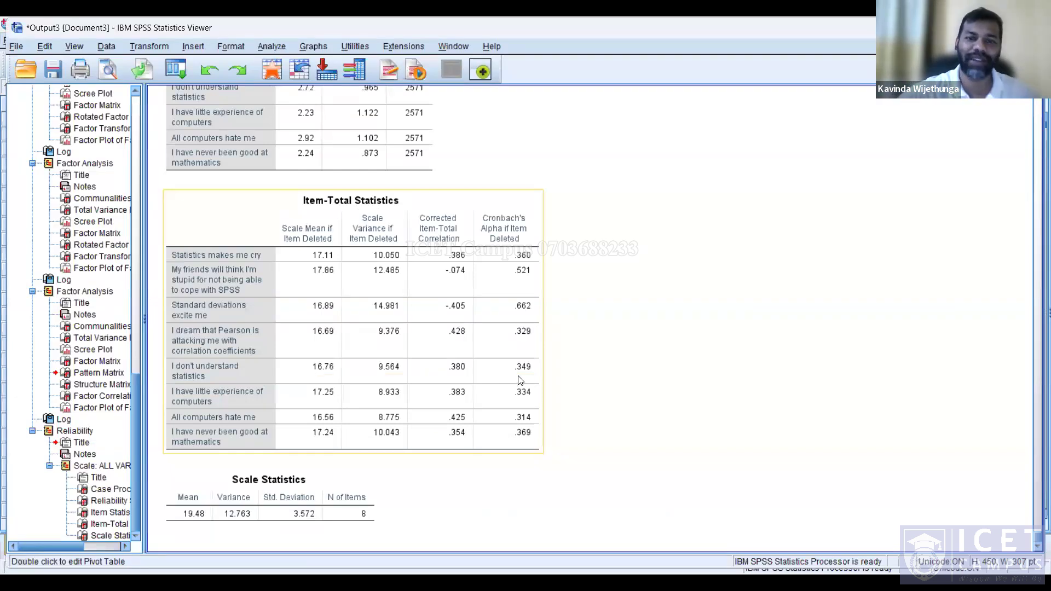
{"action": "scroll", "coordinate": [520, 380], "scroll_direction": "up", "scroll_amount": 3}
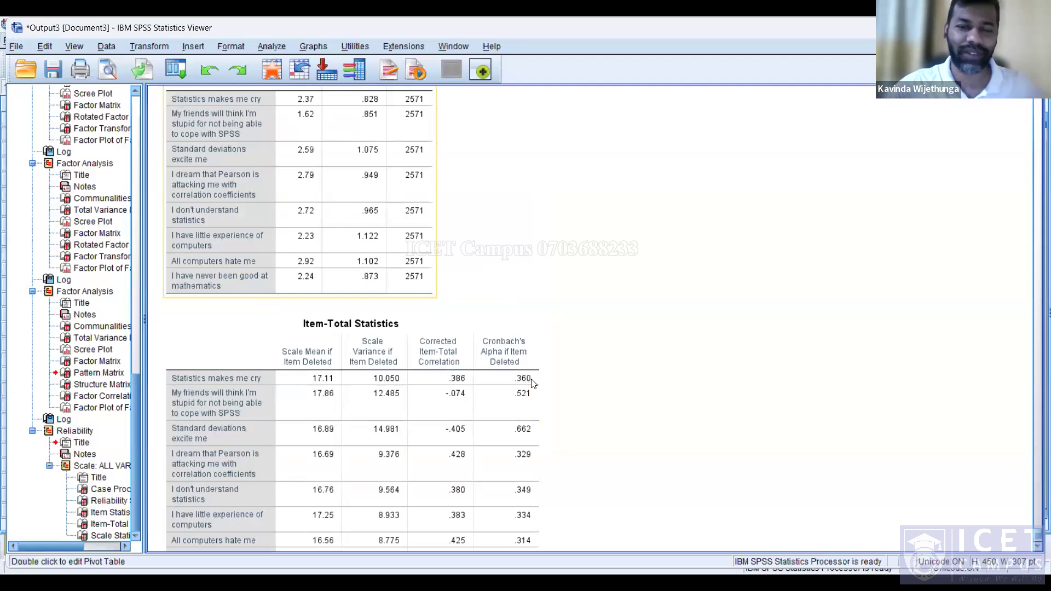
Open the Item-Total Statistics table and select the Cronbach's Alpha if Item Deleted value for 'Standard deviations excite me'.
{"action": "double_click", "coordinate": [534, 383]}
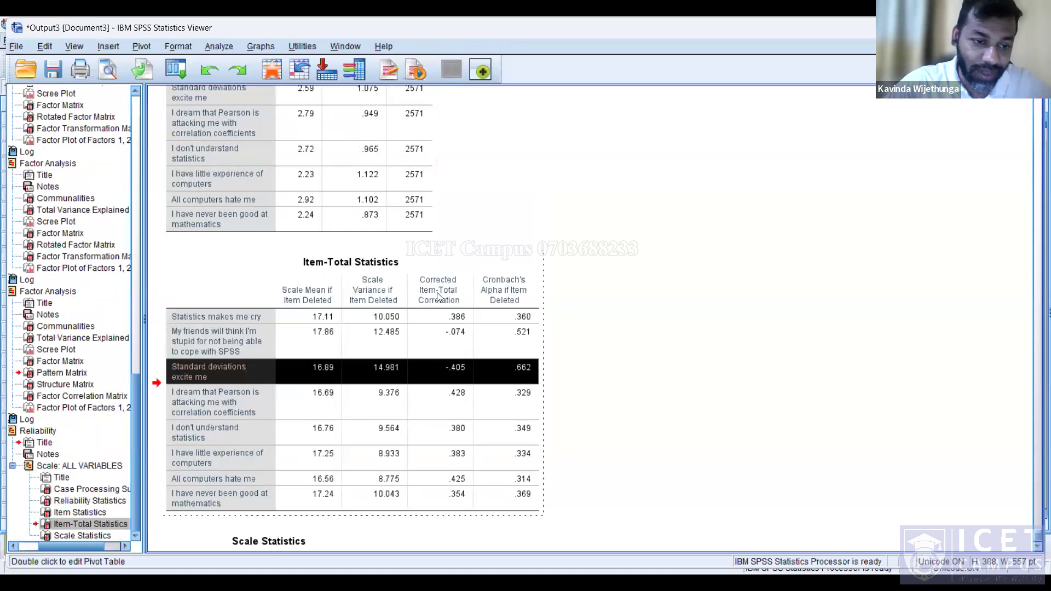
{"action": "left_click", "coordinate": [505, 371]}
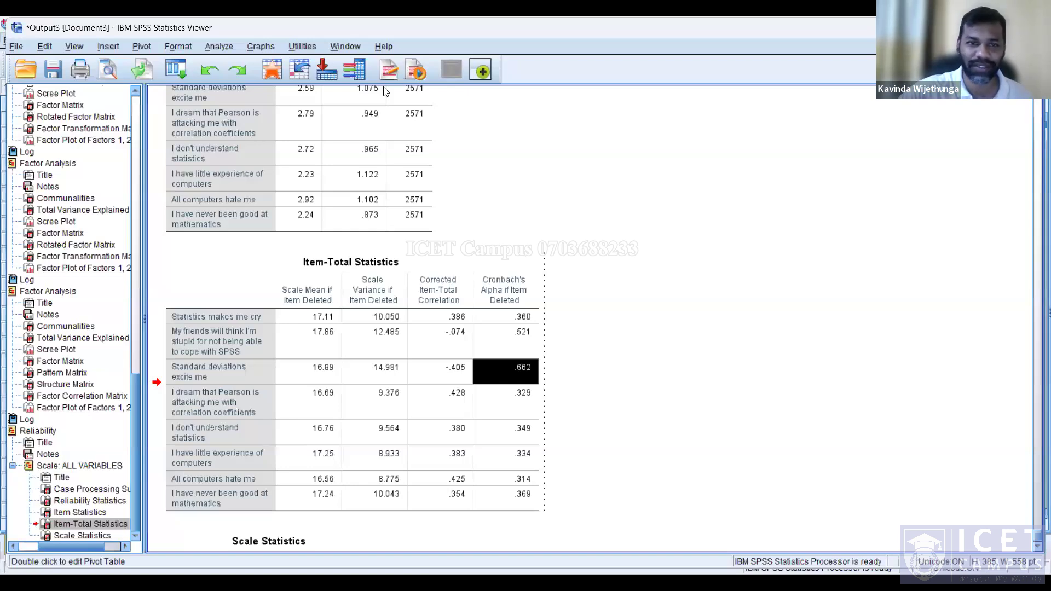
{"action": "left_click", "coordinate": [463, 132]}
{"action": "scroll", "coordinate": [463, 132], "scroll_direction": "up", "scroll_amount": 3}
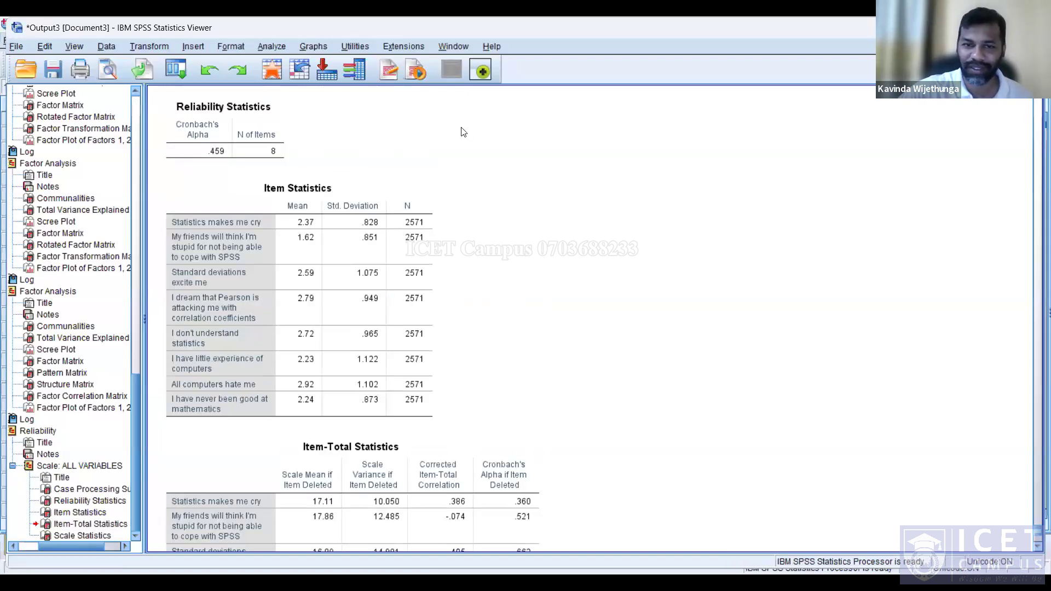